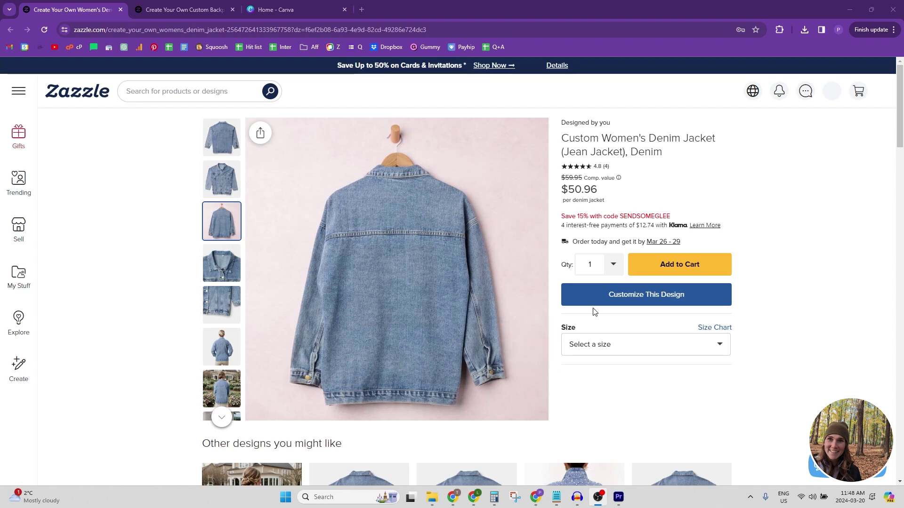
- Open the jacket-back guide PDF, zazzle_womensdenimjacket_105x105_back.pdf, from the Zazzle customizer's Help
click(630, 300)
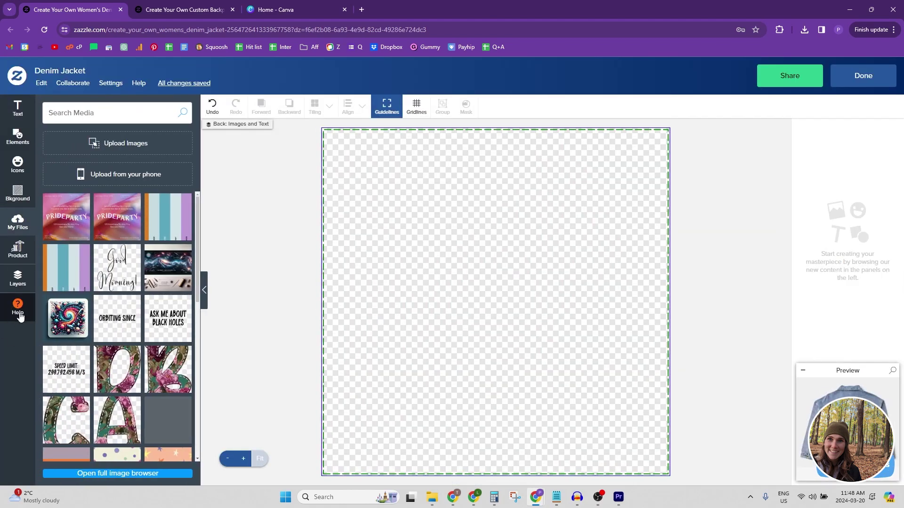
click(18, 306)
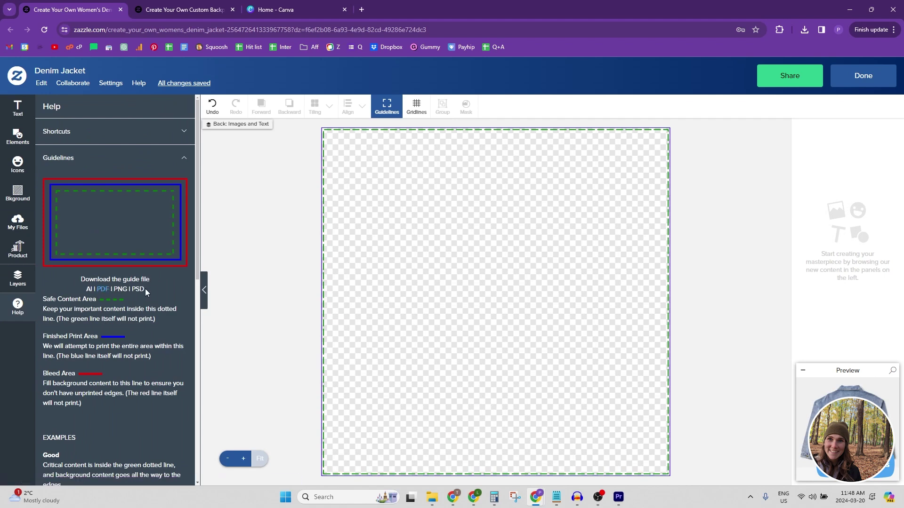
click(103, 290)
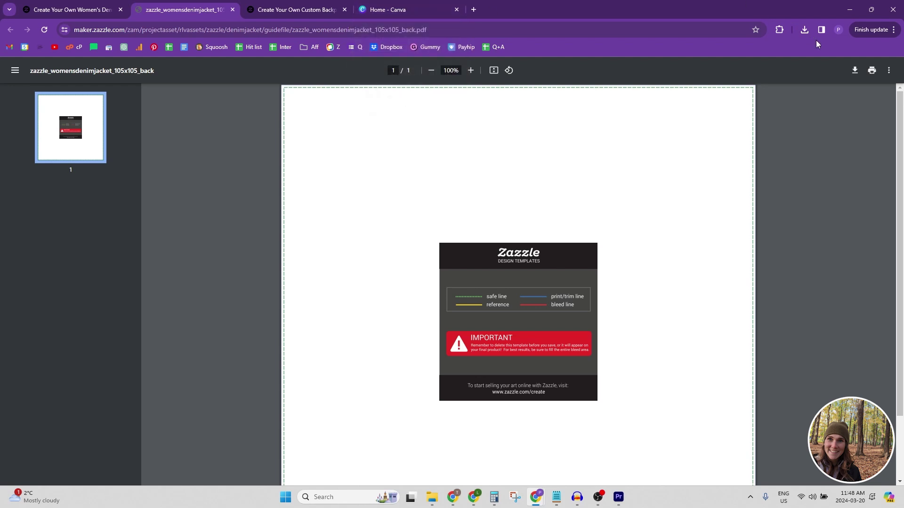
click(391, 10)
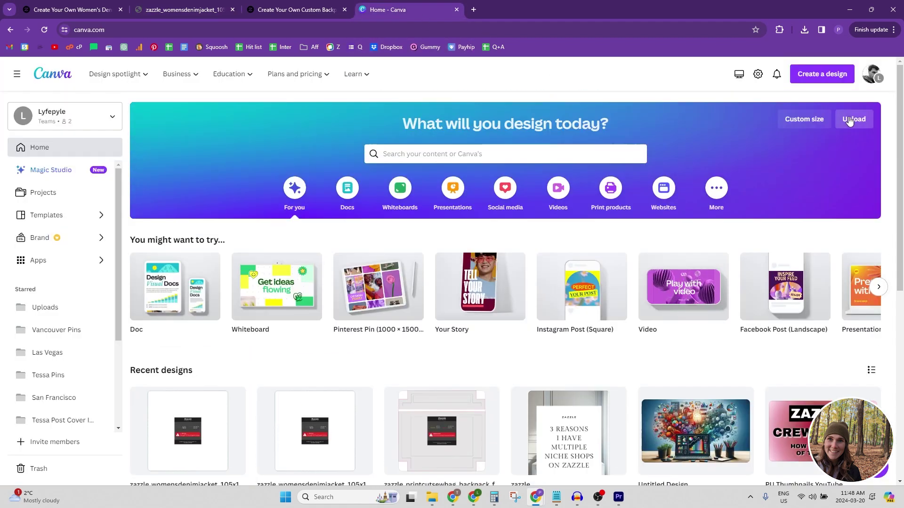
- Open the recent jacket guide design in Canva and apply the first Heart Full podcast cover page
click(850, 121)
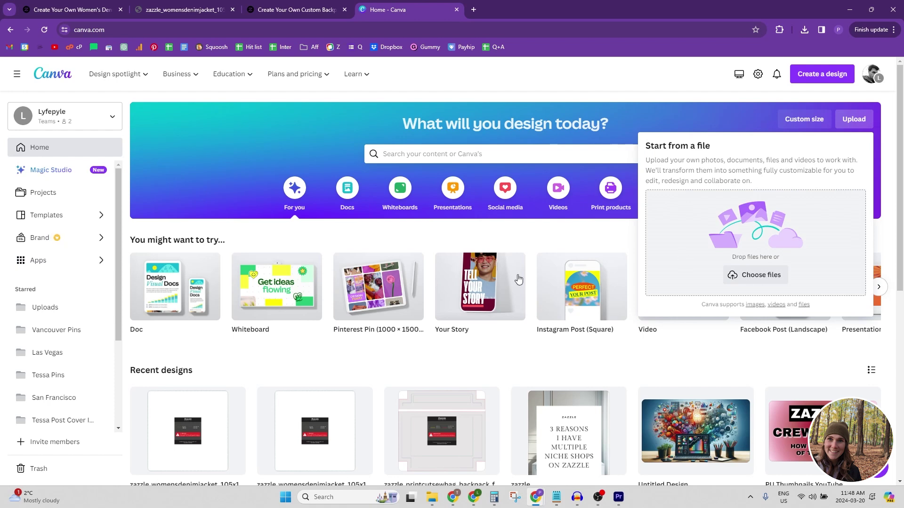
click(189, 439)
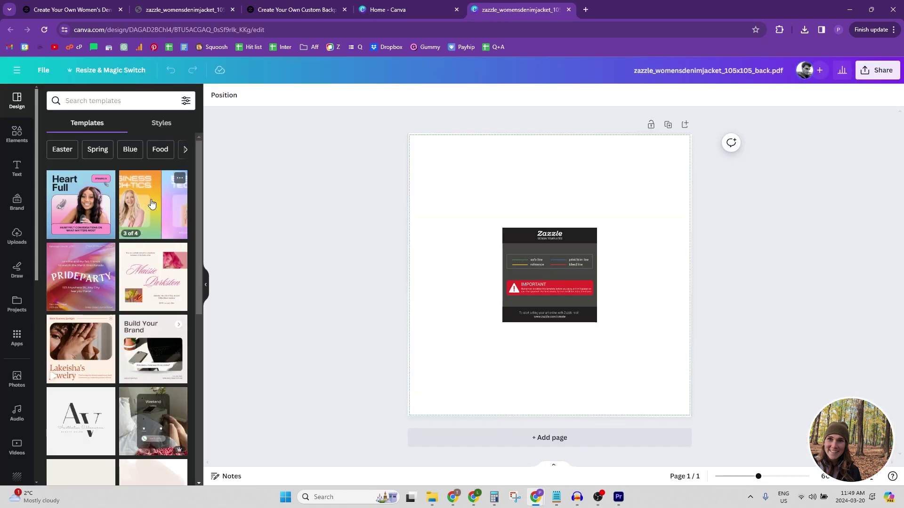
click(93, 197)
click(81, 250)
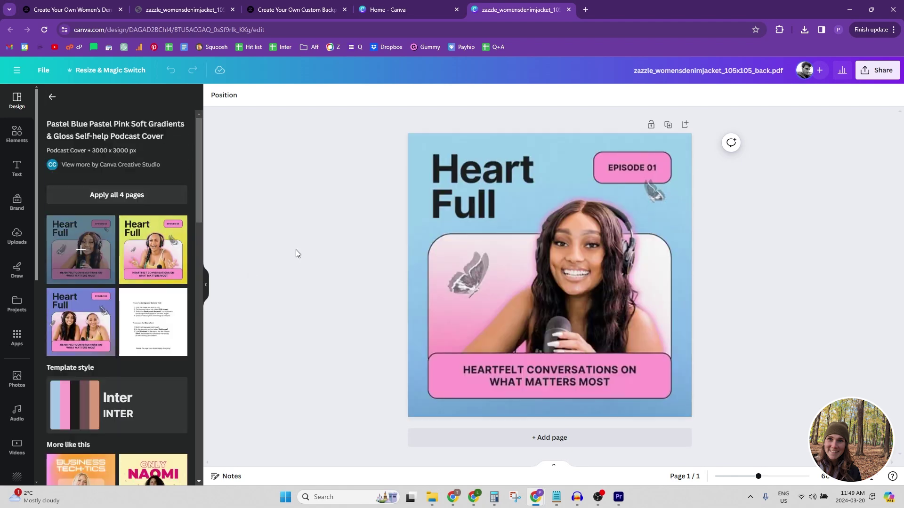
click(620, 183)
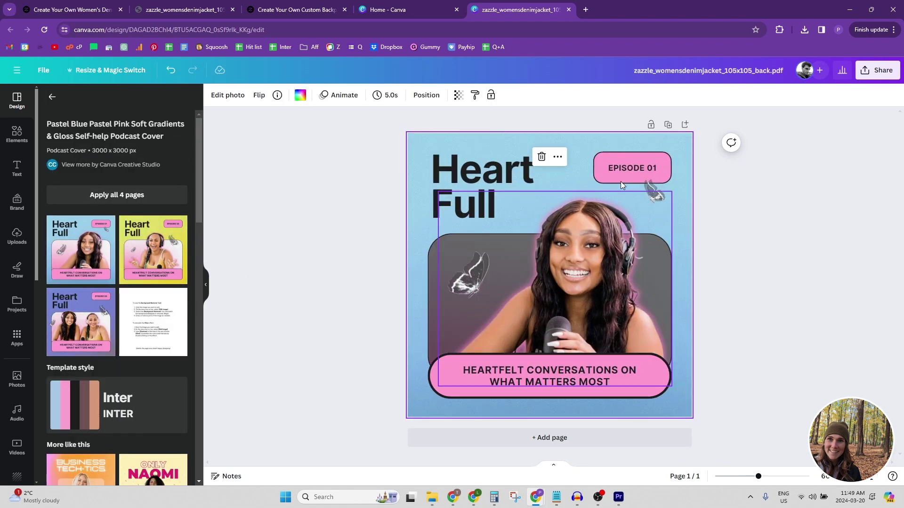
click(878, 73)
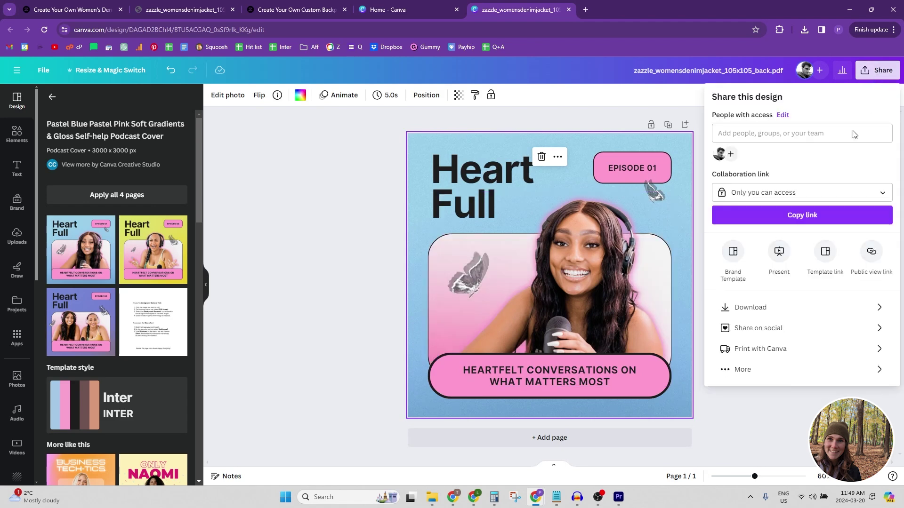
- Download the Heart Full design from Canva as a 1,008 × 1,008 px PNG
click(770, 308)
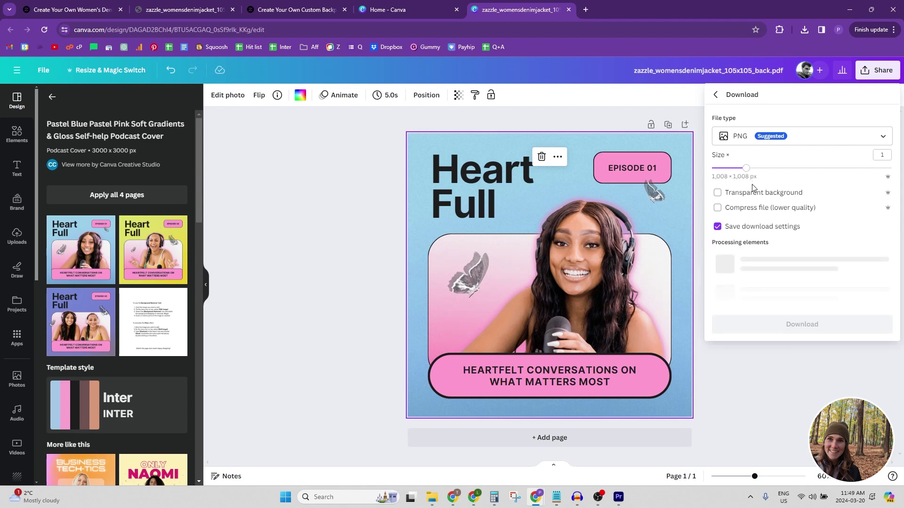
click(775, 296)
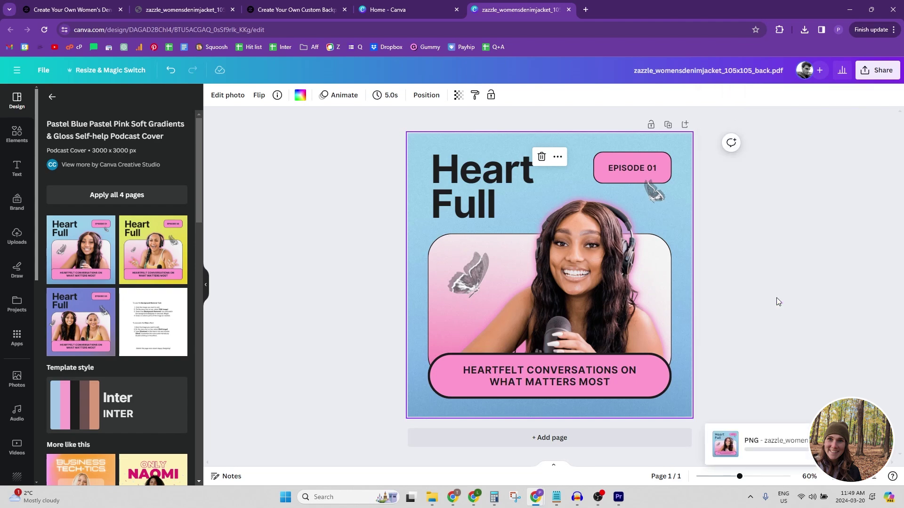
- Place the Heart Full PNG on Zazzle's jacket back, stretch it with Fill, then delete it
key(ctrl+1)
drag(770, 61, 521, 213)
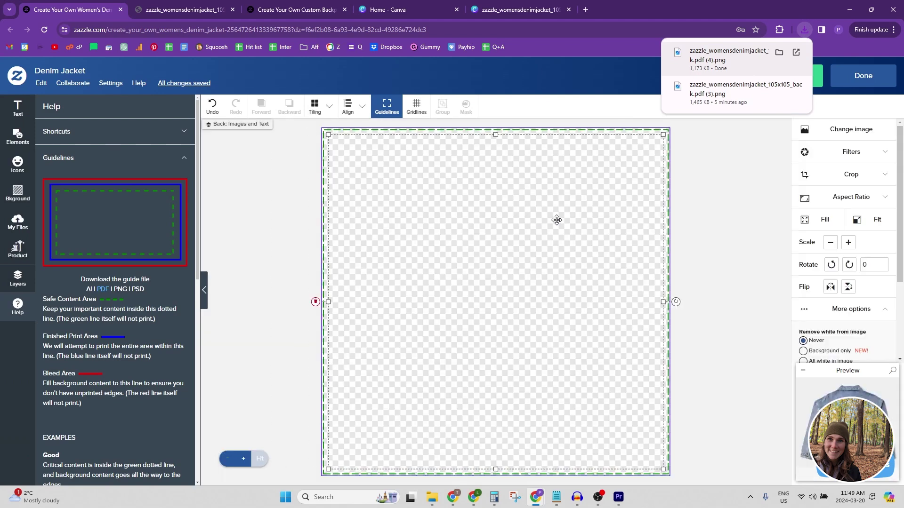
click(716, 161)
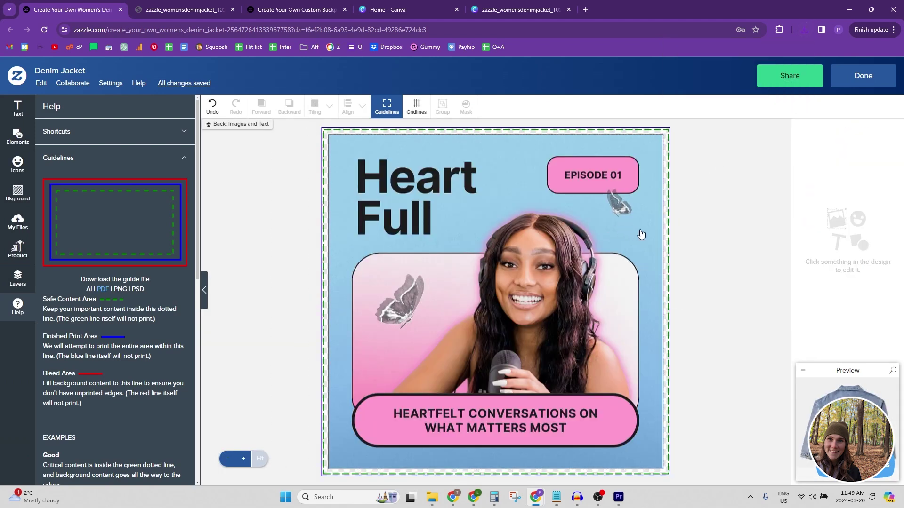
click(649, 228)
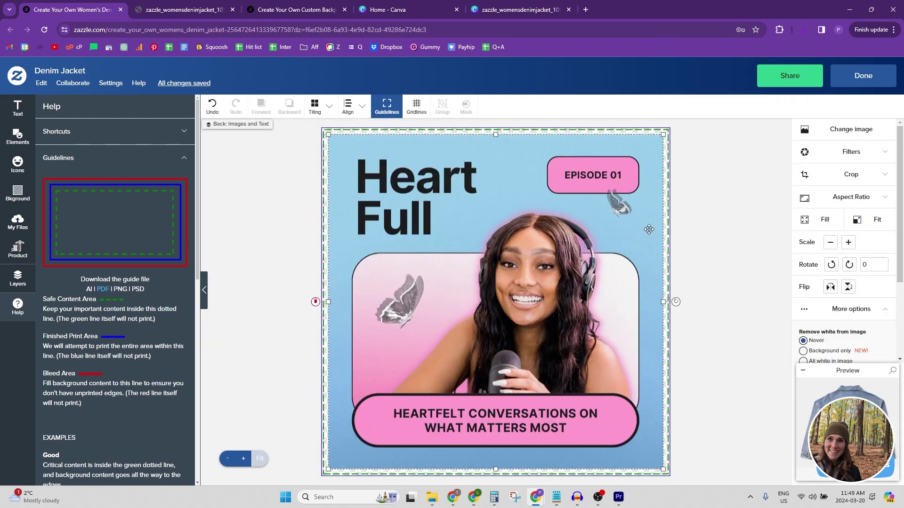
click(825, 220)
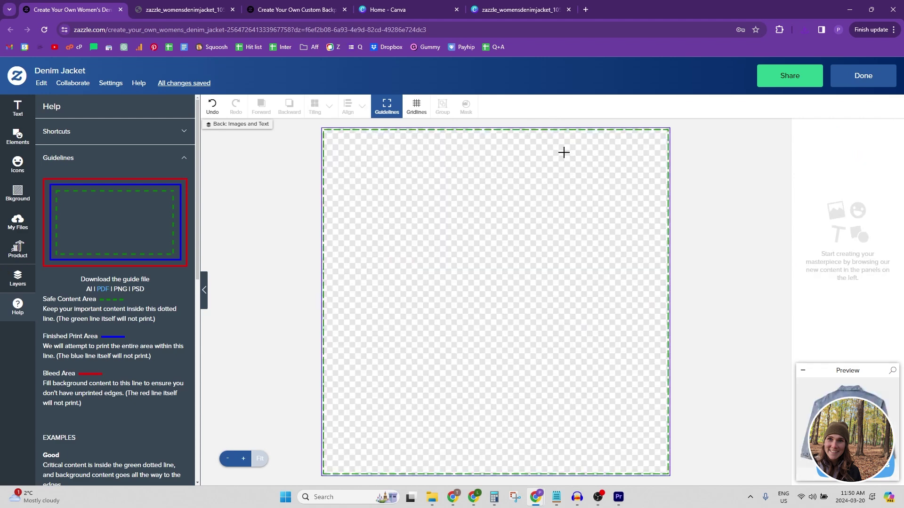
key(Delete)
- Re-export the Heart Full design from Canva as a PNG scaled 1.125× (1,134 × 1,134 px)
click(523, 10)
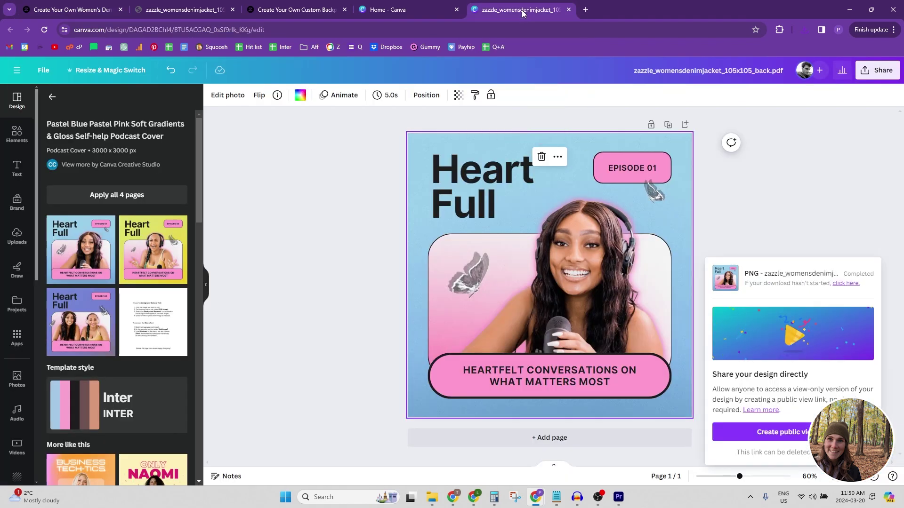
click(876, 70)
click(753, 308)
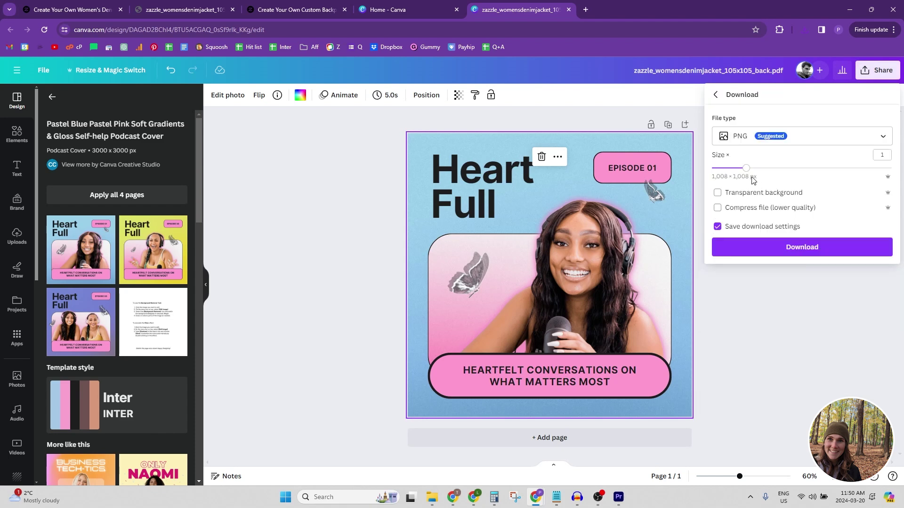
drag(747, 168, 754, 168)
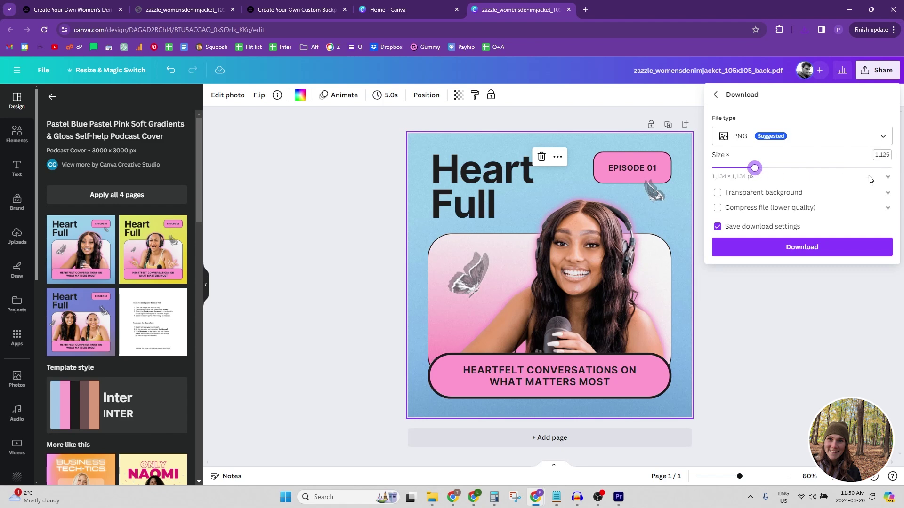
click(801, 247)
key(ctrl+1)
click(806, 30)
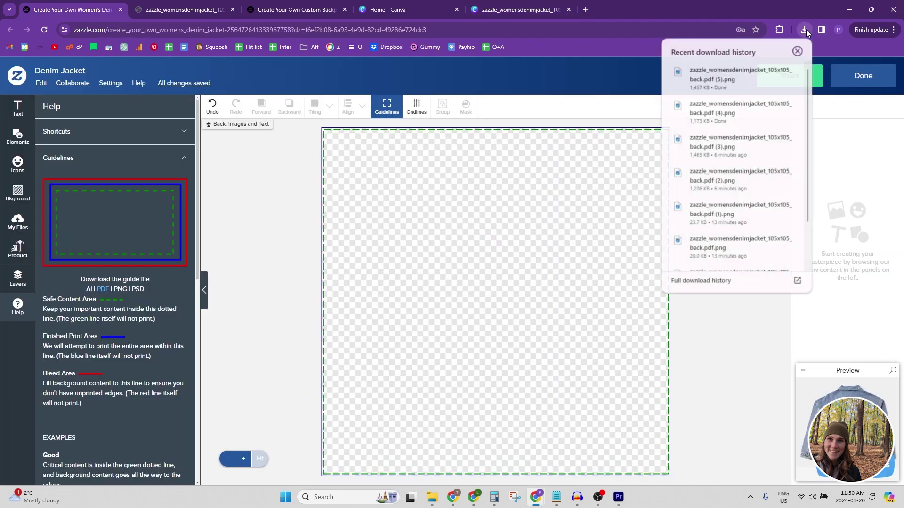
drag(754, 70, 725, 175)
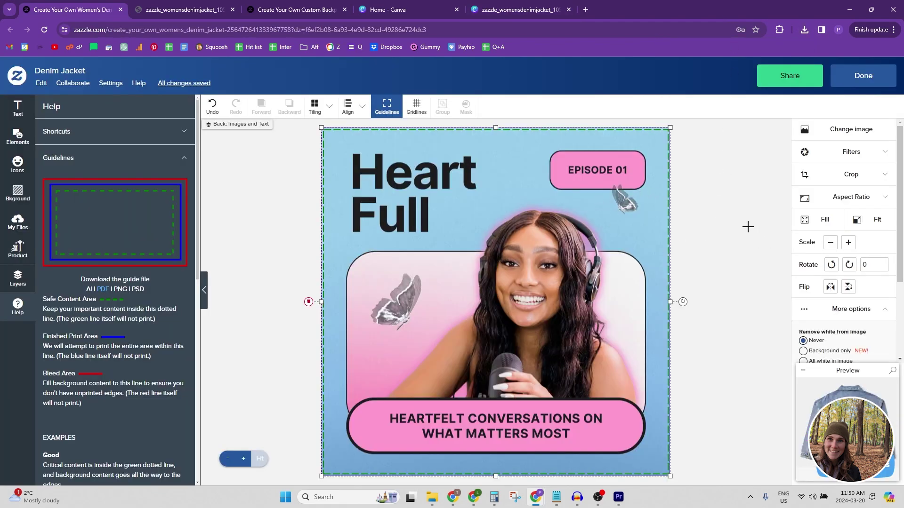
key(Delete)
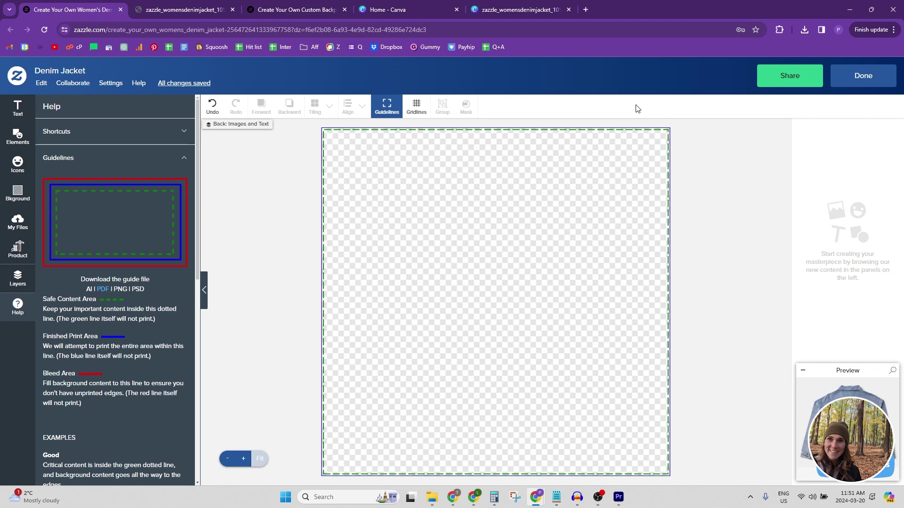
- Close the jacket guide PDF and open the Print Cut Sew Bag backpack in Zazzle's customizer
click(208, 14)
click(233, 9)
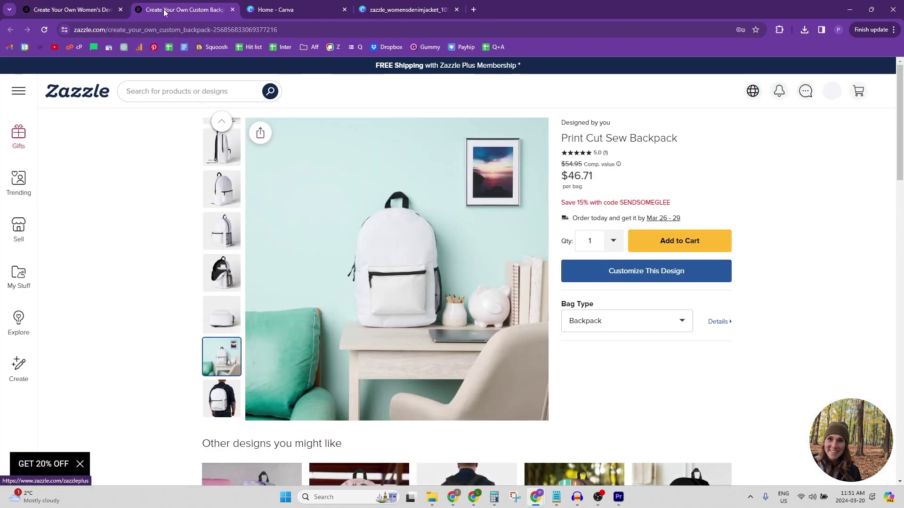
click(648, 278)
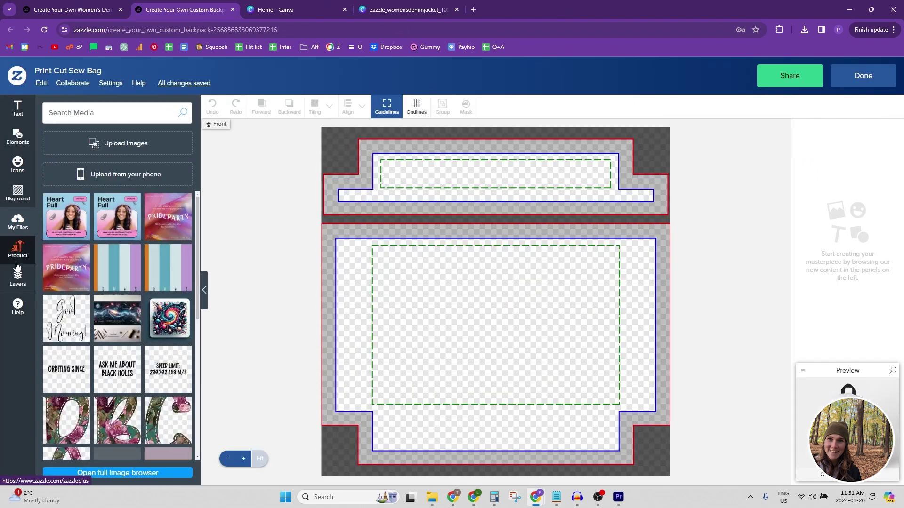
click(17, 274)
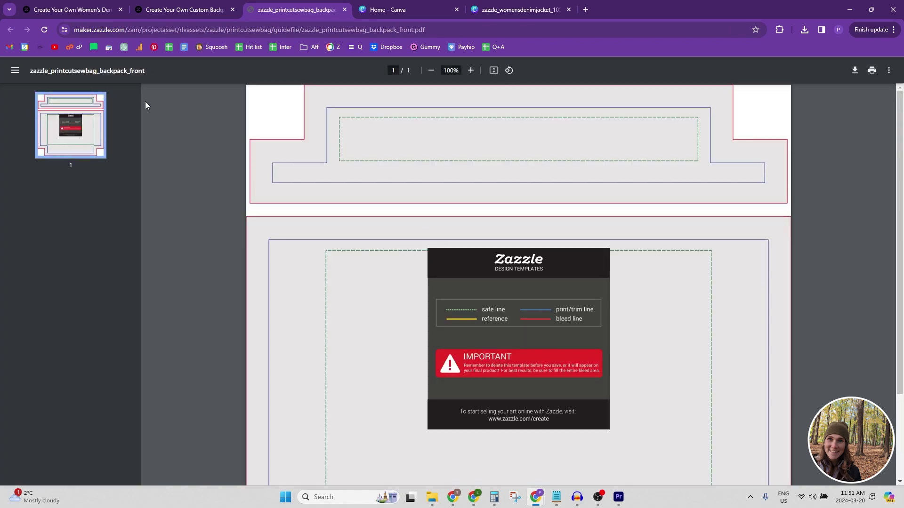
- Switch the backpack to its Back panel and open zazzle_printcutsewbag_backpack_back.pdf guide
click(172, 11)
click(18, 279)
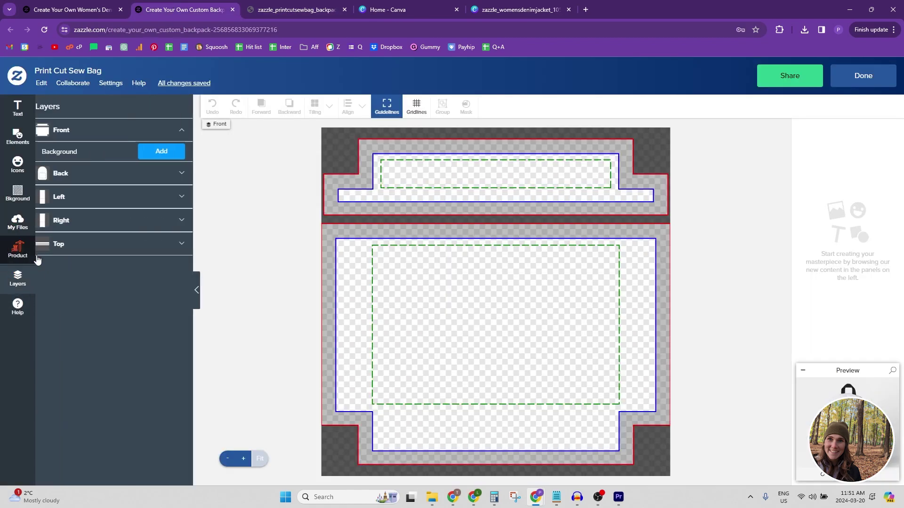
click(75, 177)
click(17, 307)
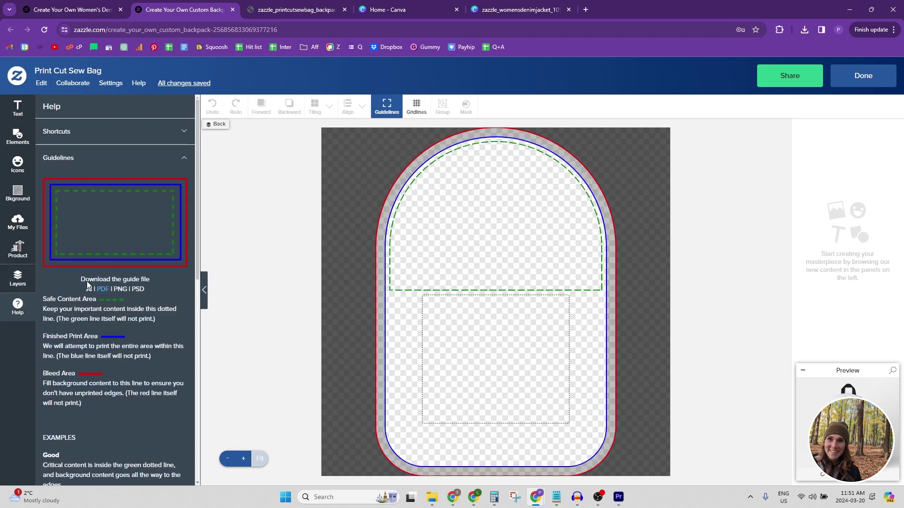
click(103, 289)
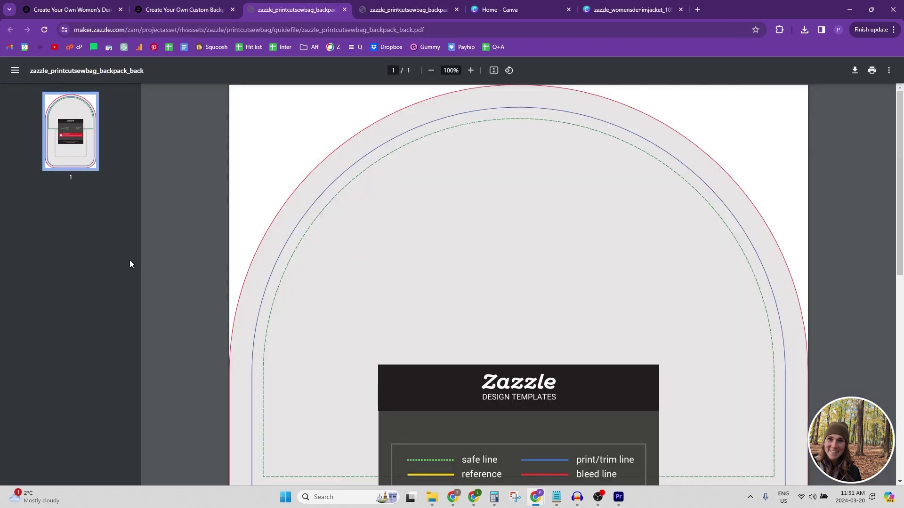